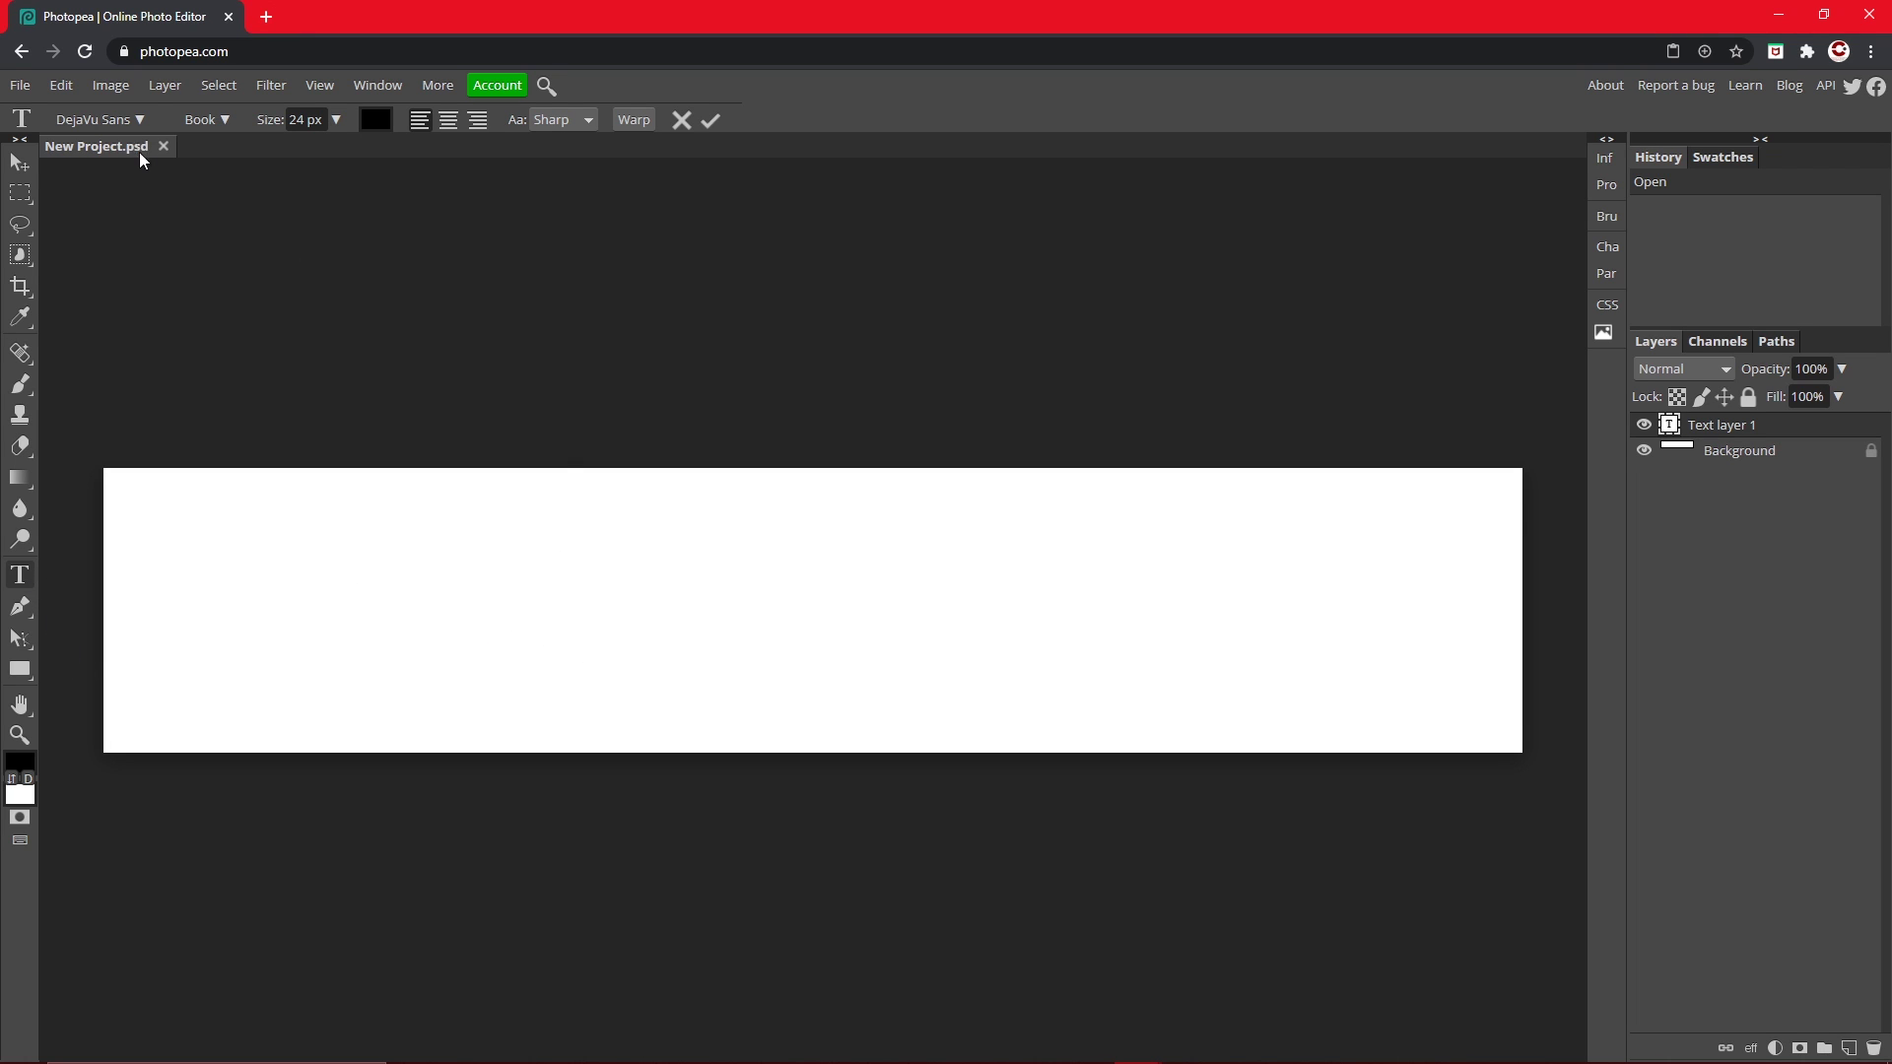
Discard the empty Photopea text layer and start another, then open a Chrome incognito window.
click(119, 121)
scroll(201, 412, down, 1)
click(682, 121)
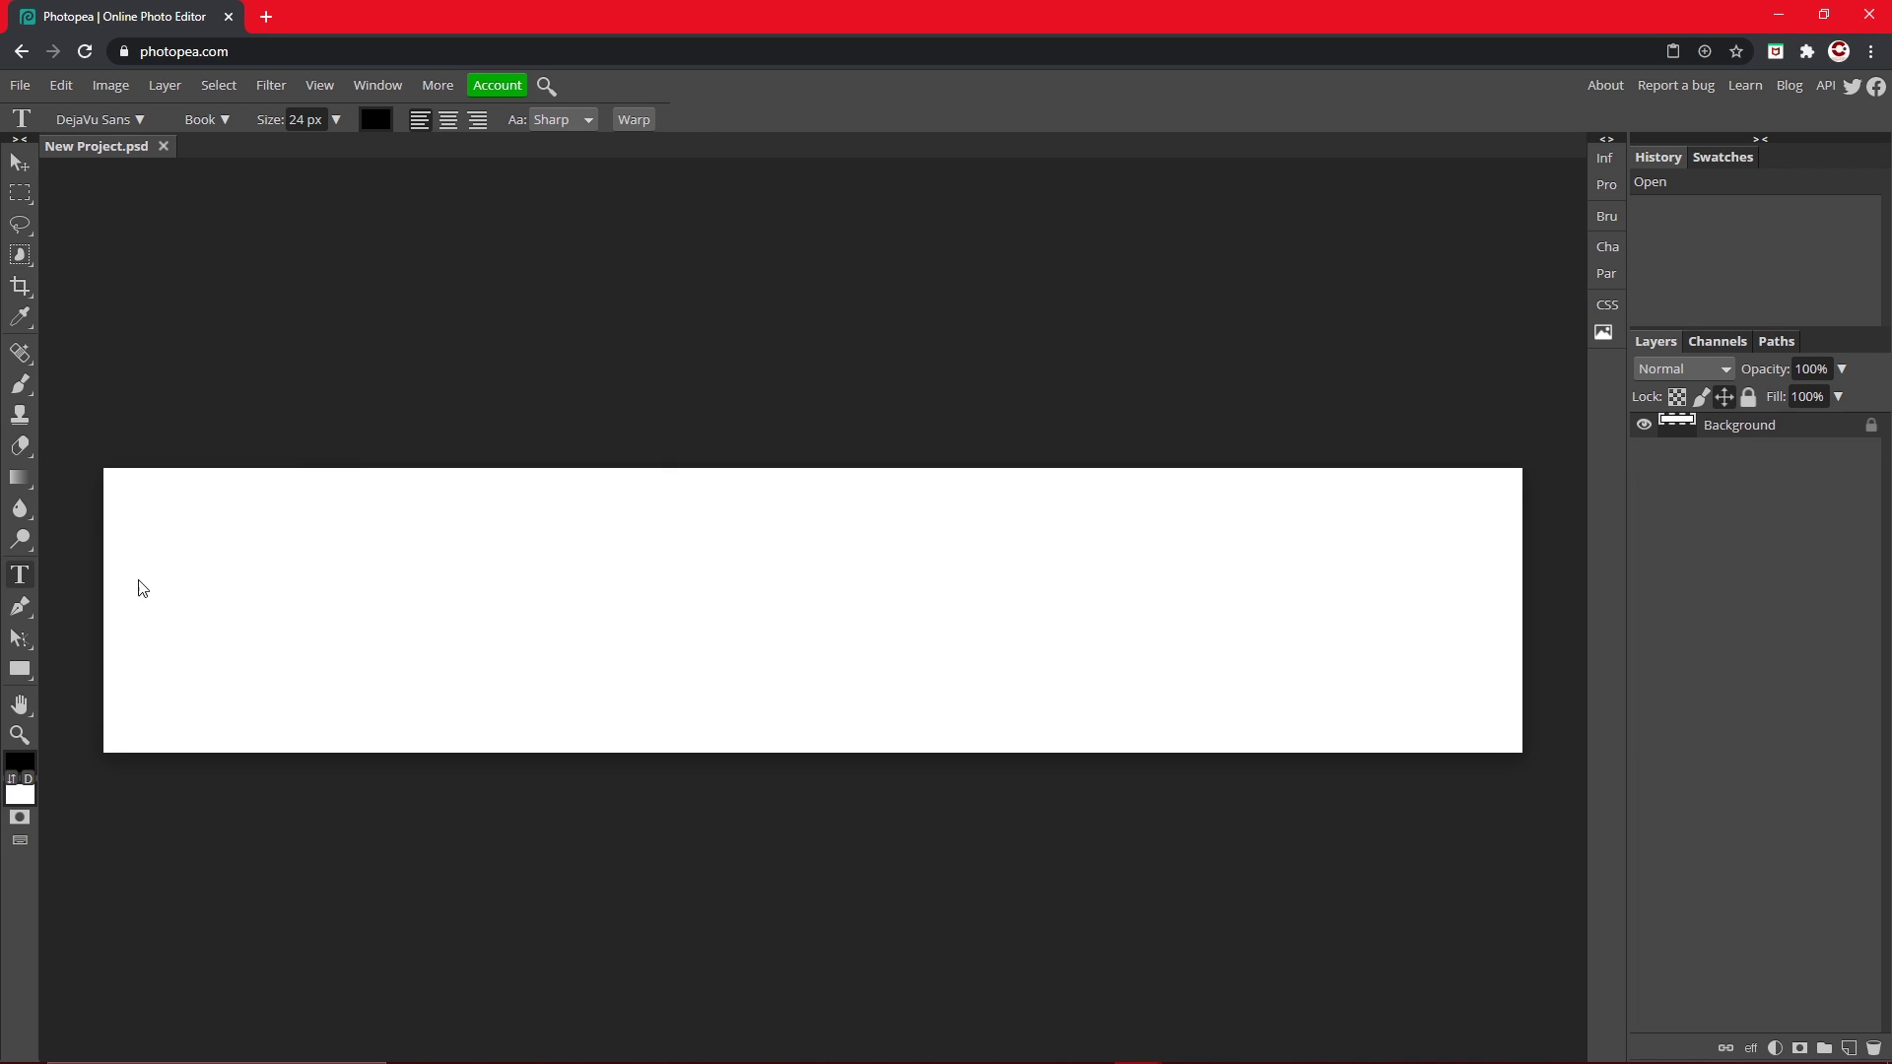
click(473, 603)
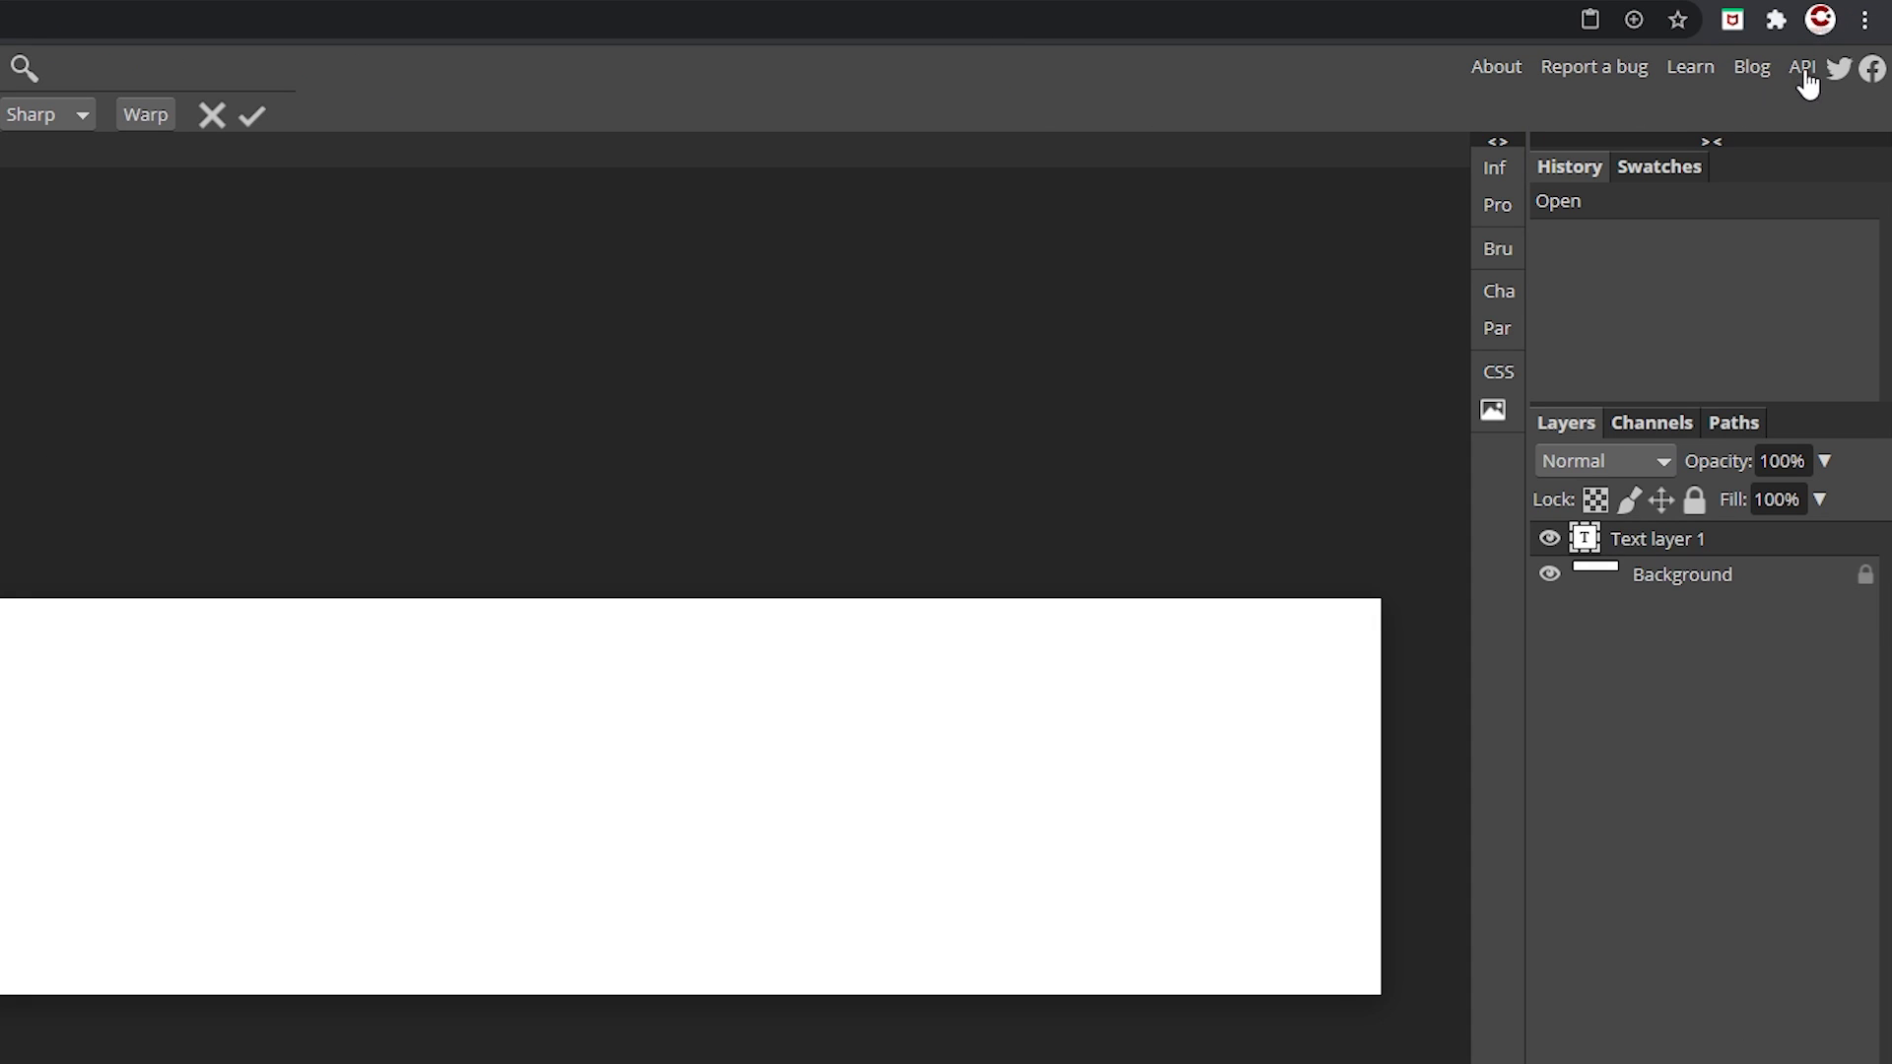
click(1872, 50)
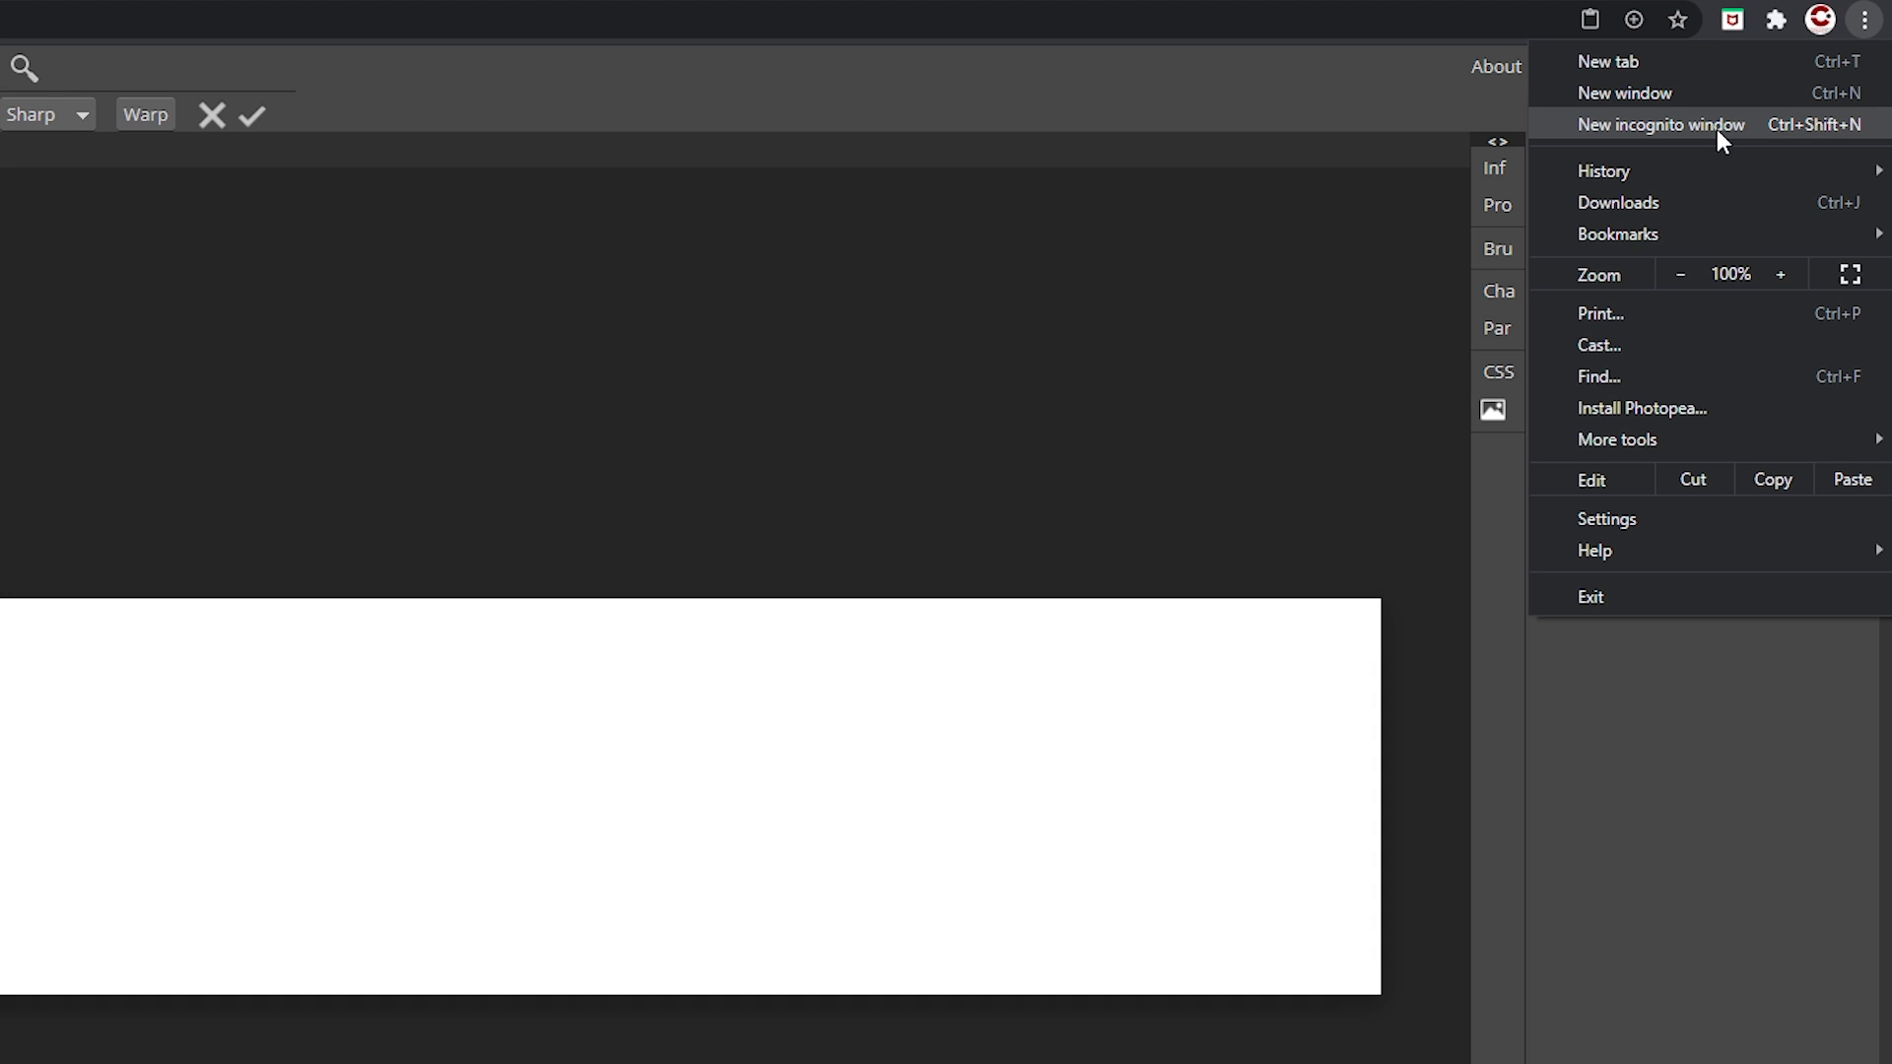
click(1716, 129)
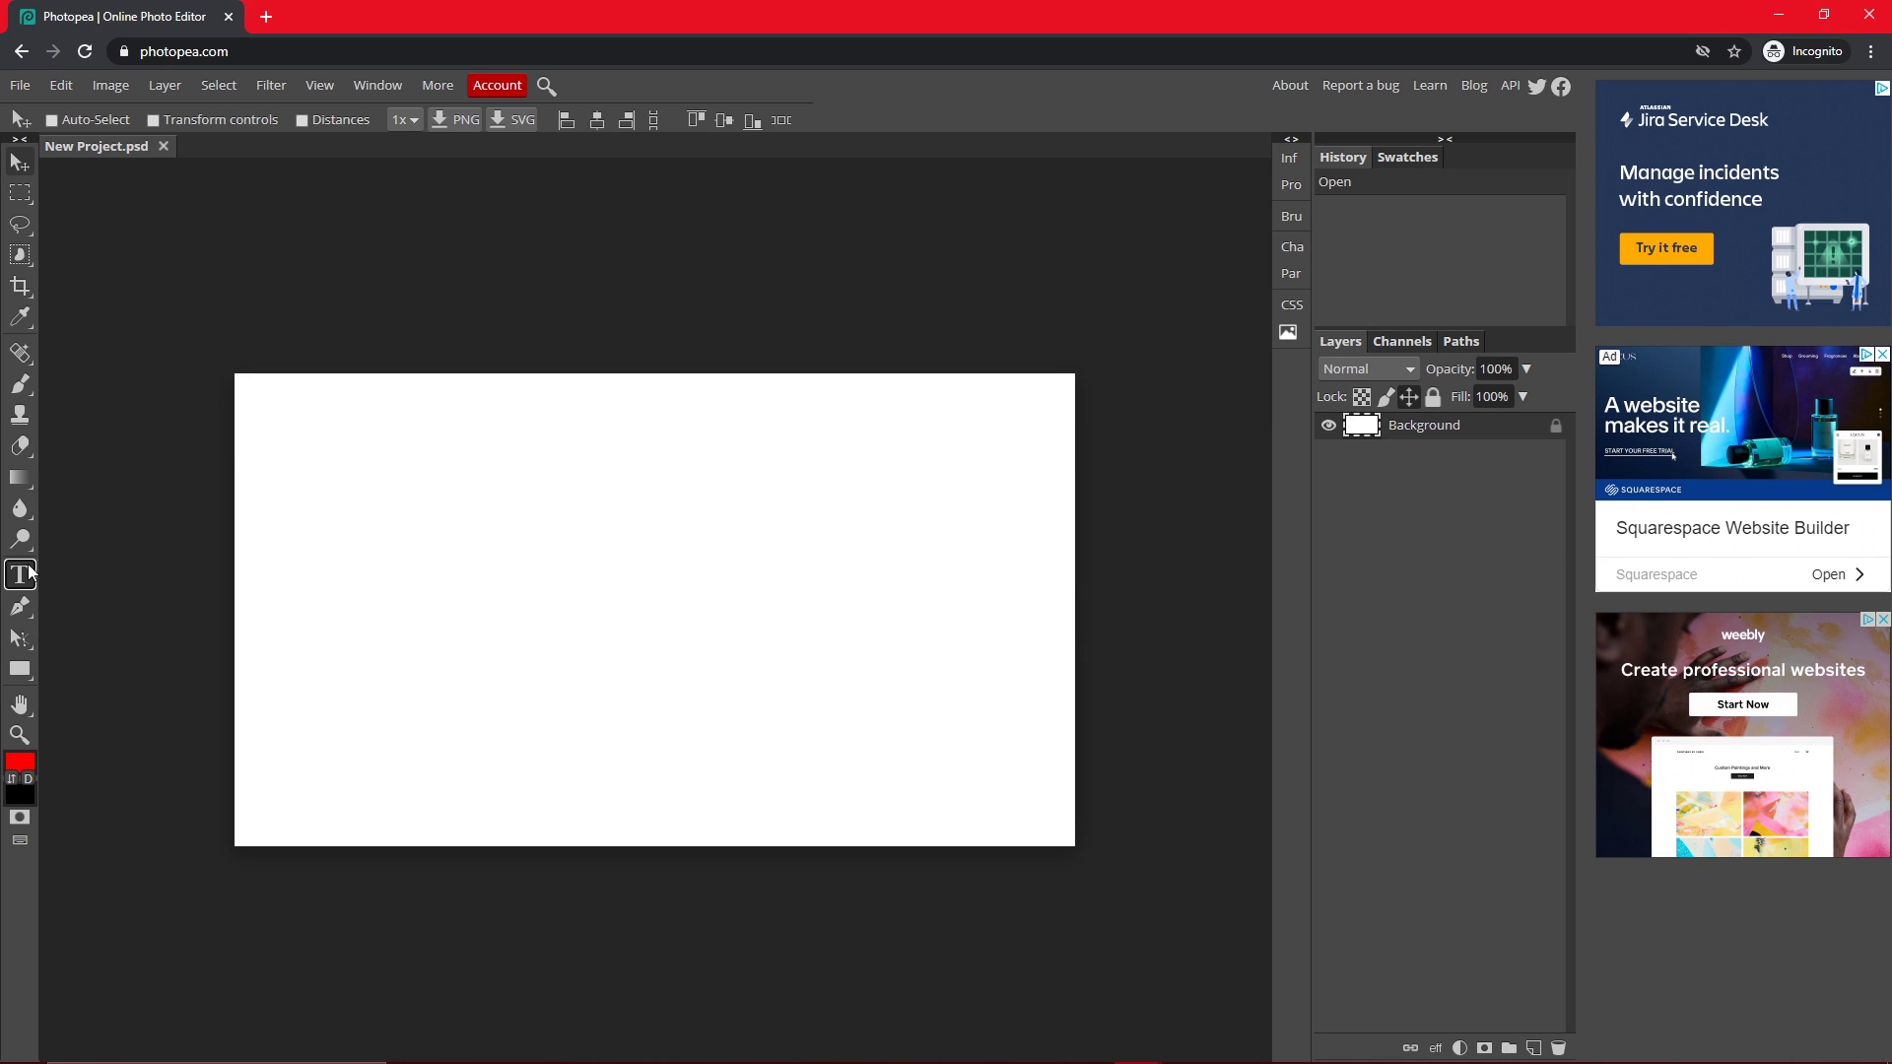
Add a CAMBIT text layer at 150 px and drag it lower-left on the banner.
click(21, 575)
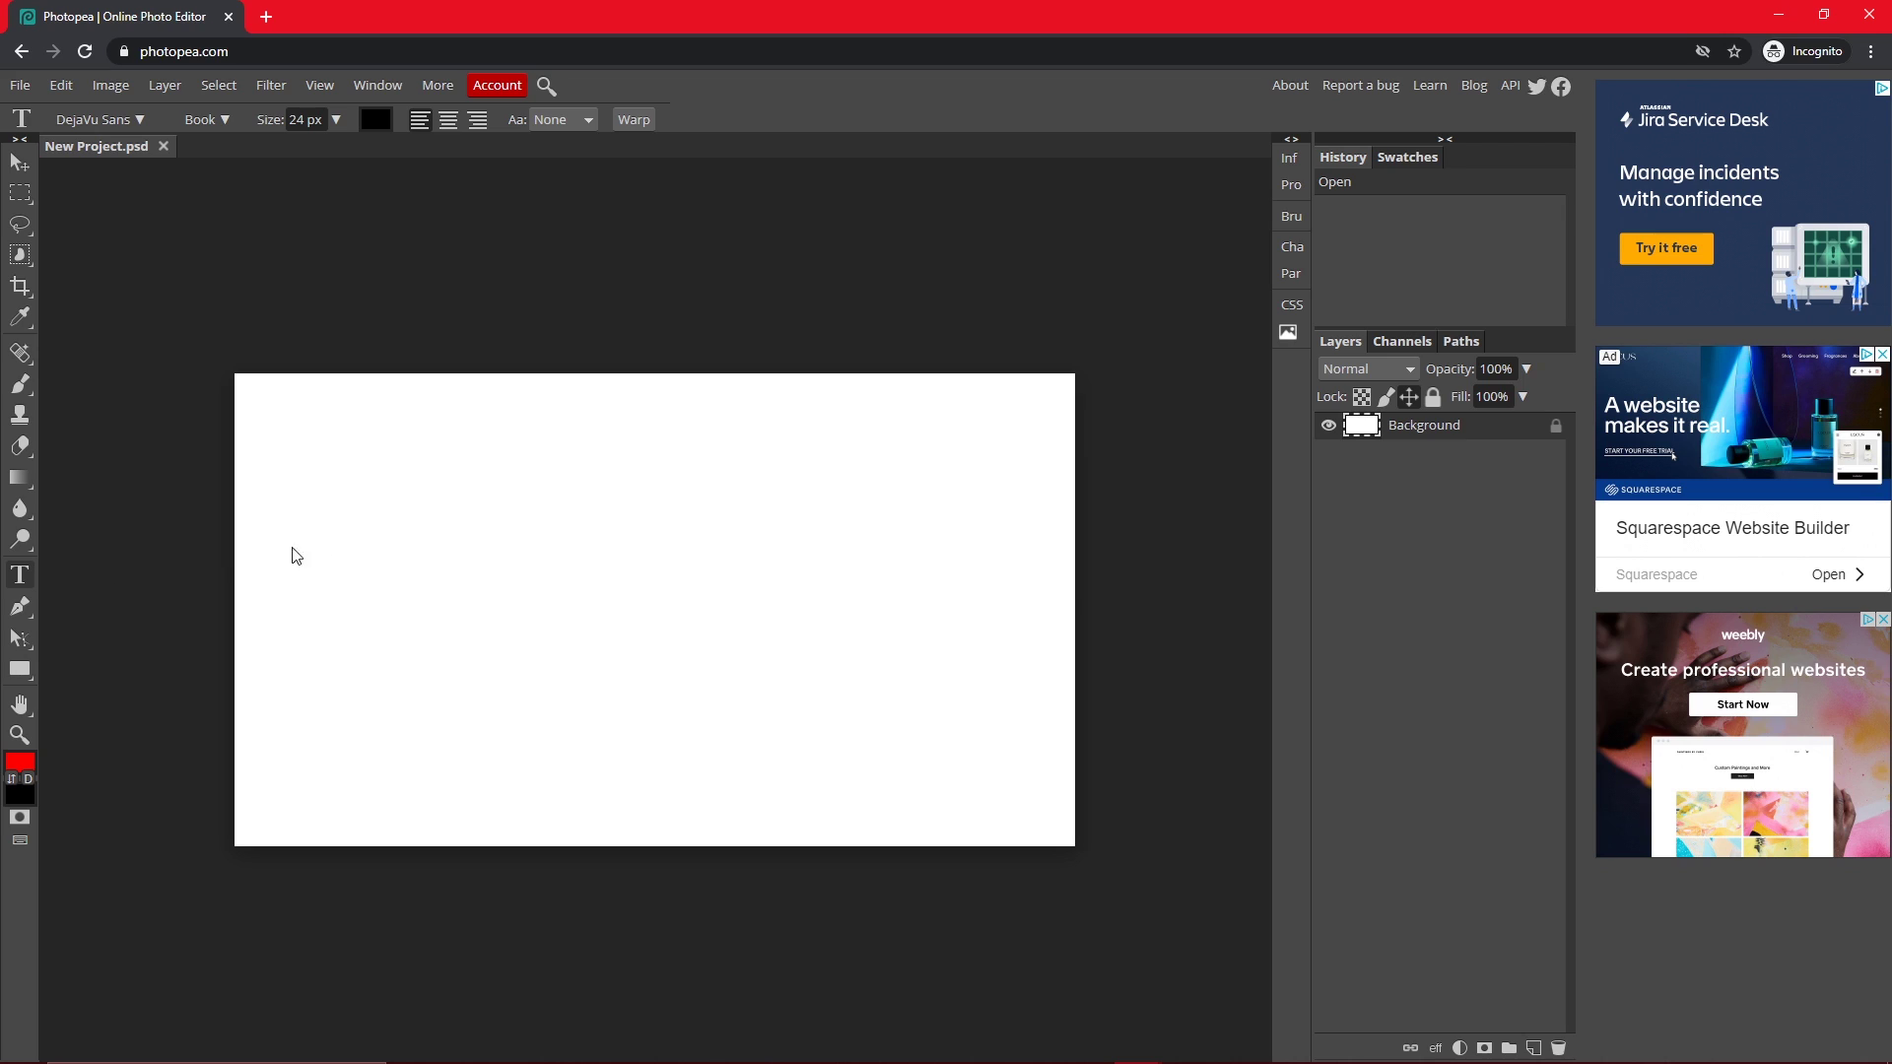
click(488, 585)
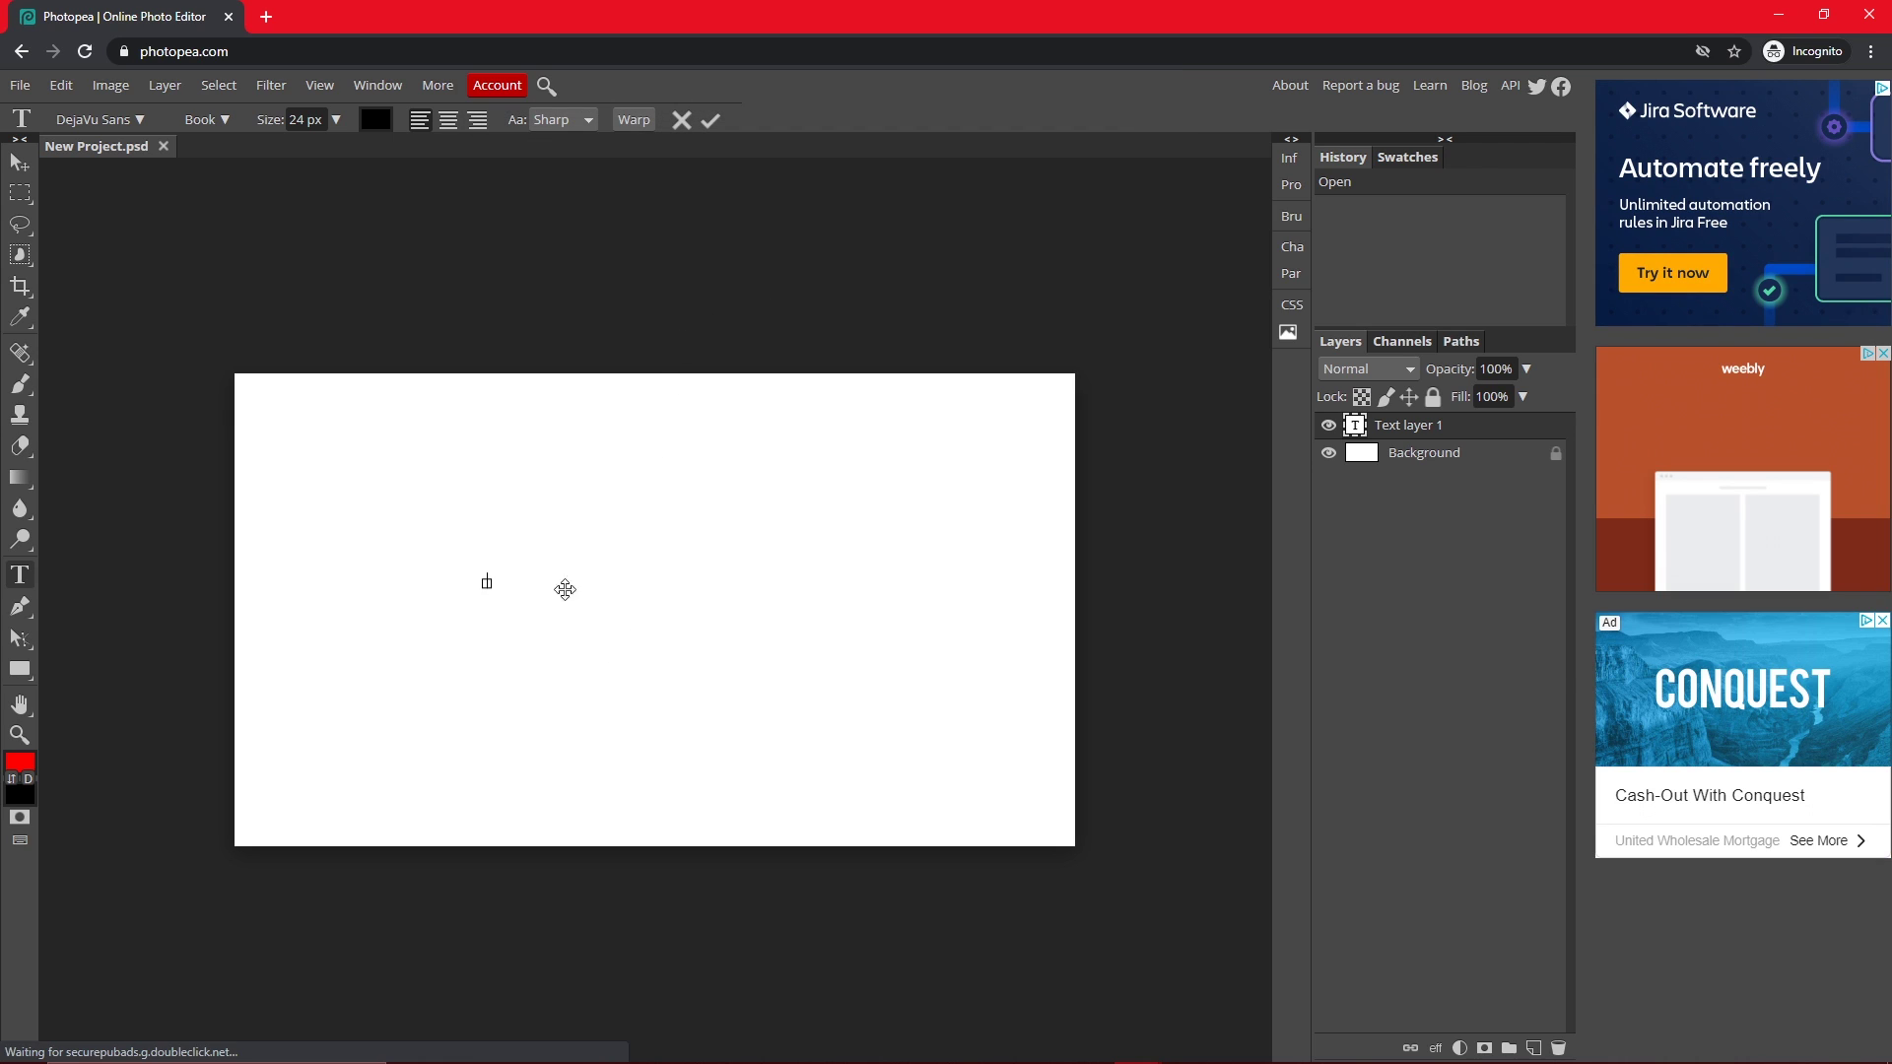
text(CA)
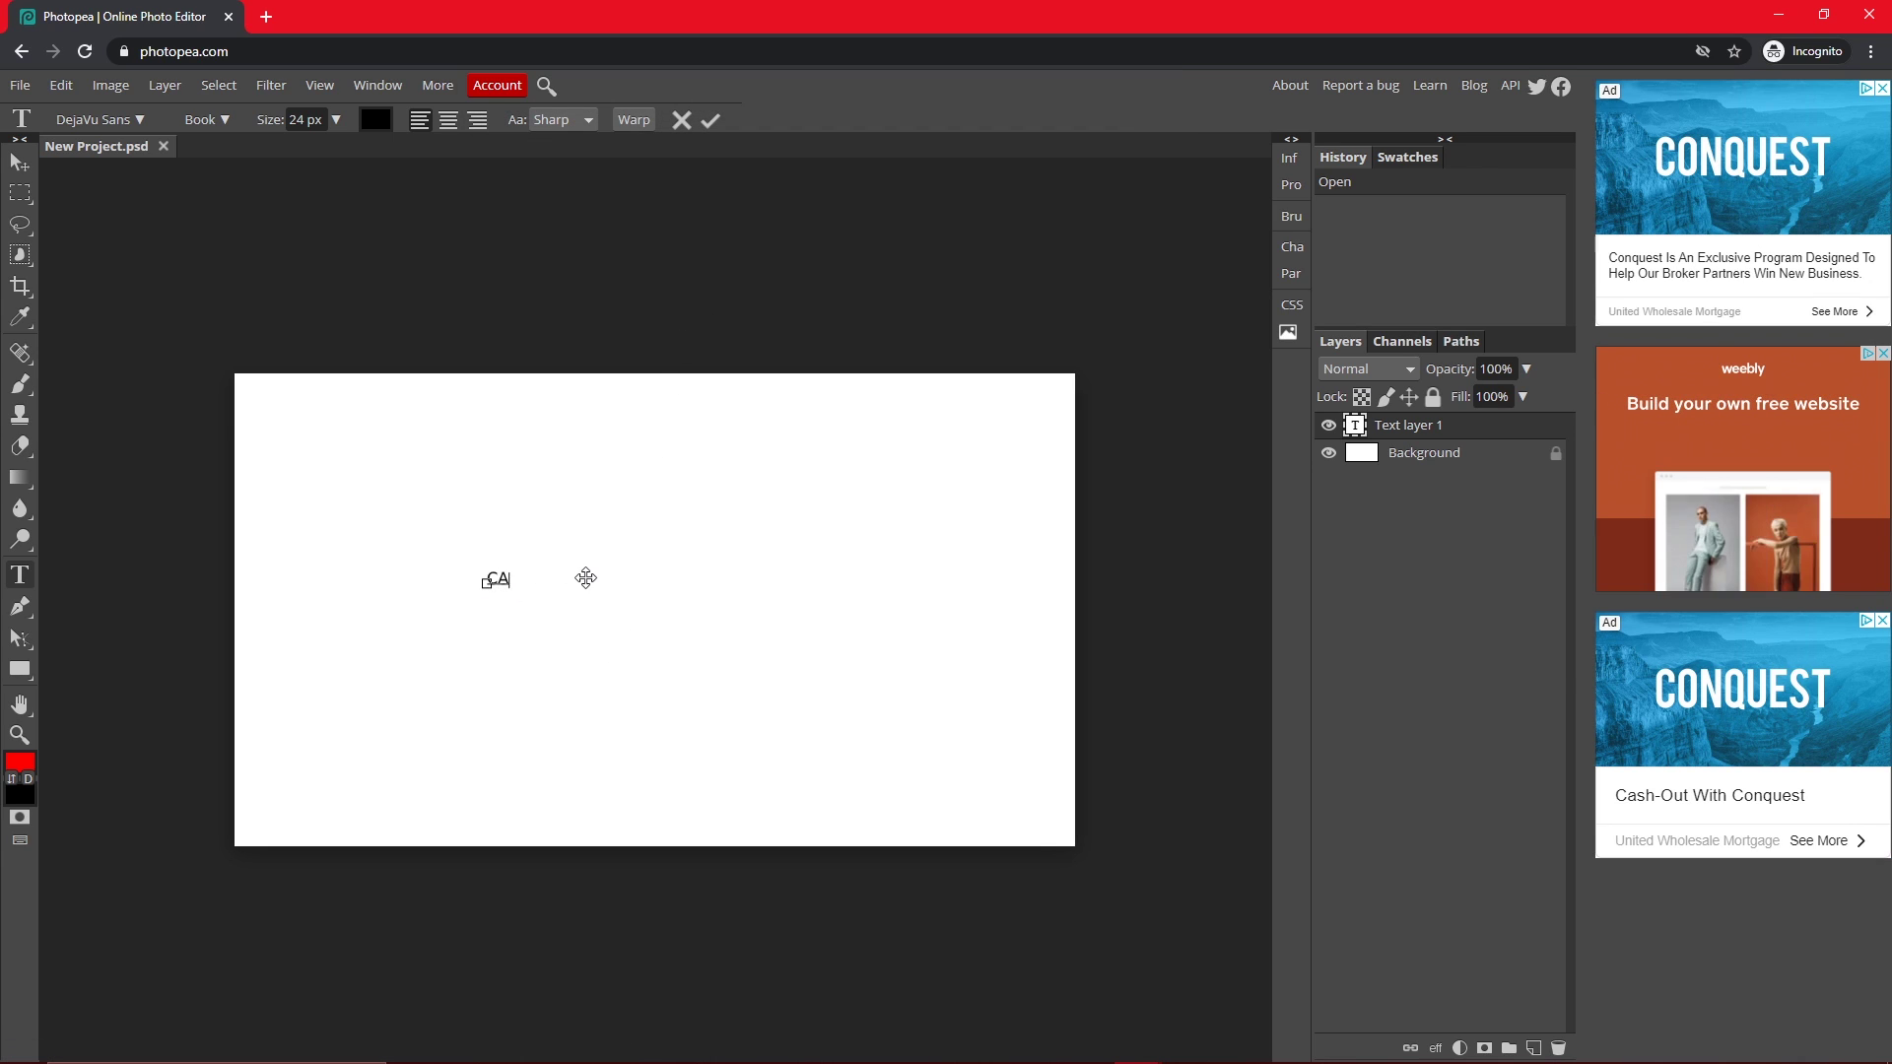
text(MBIT)
key(ctrl+a)
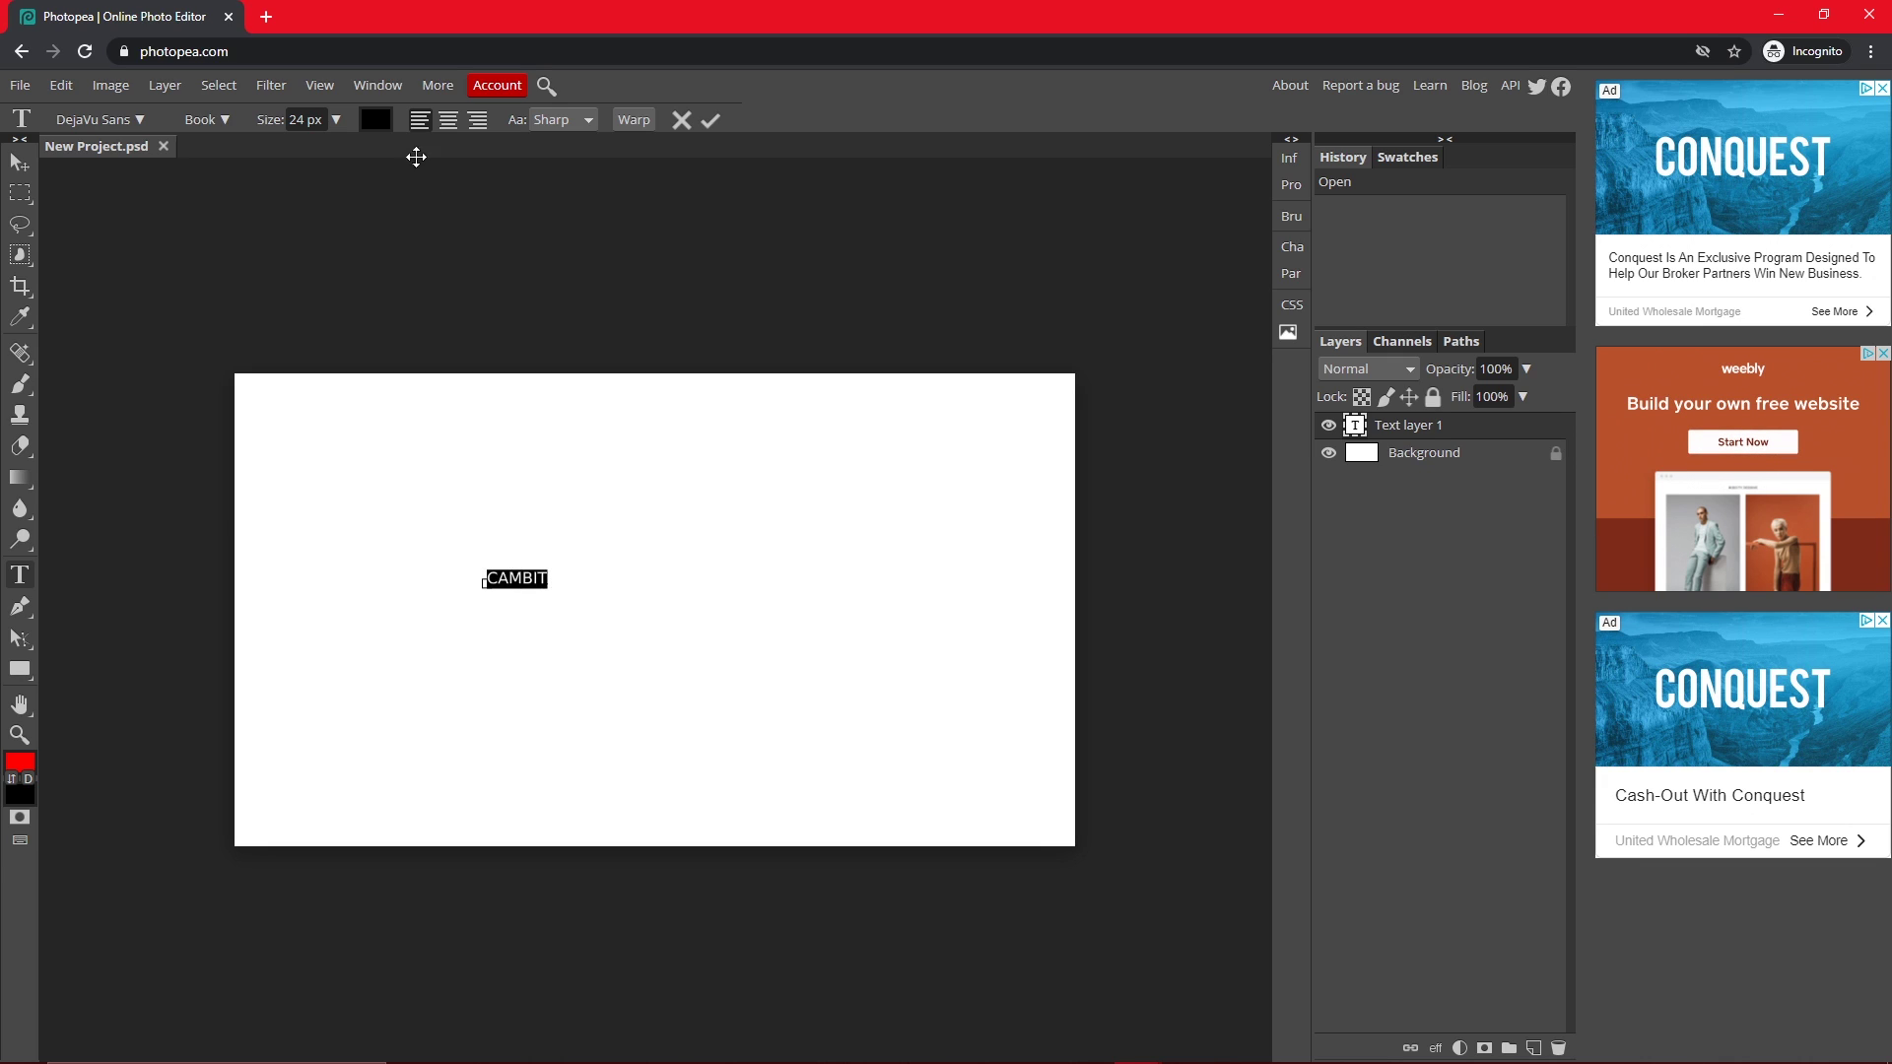
click(336, 118)
drag(329, 150, 349, 148)
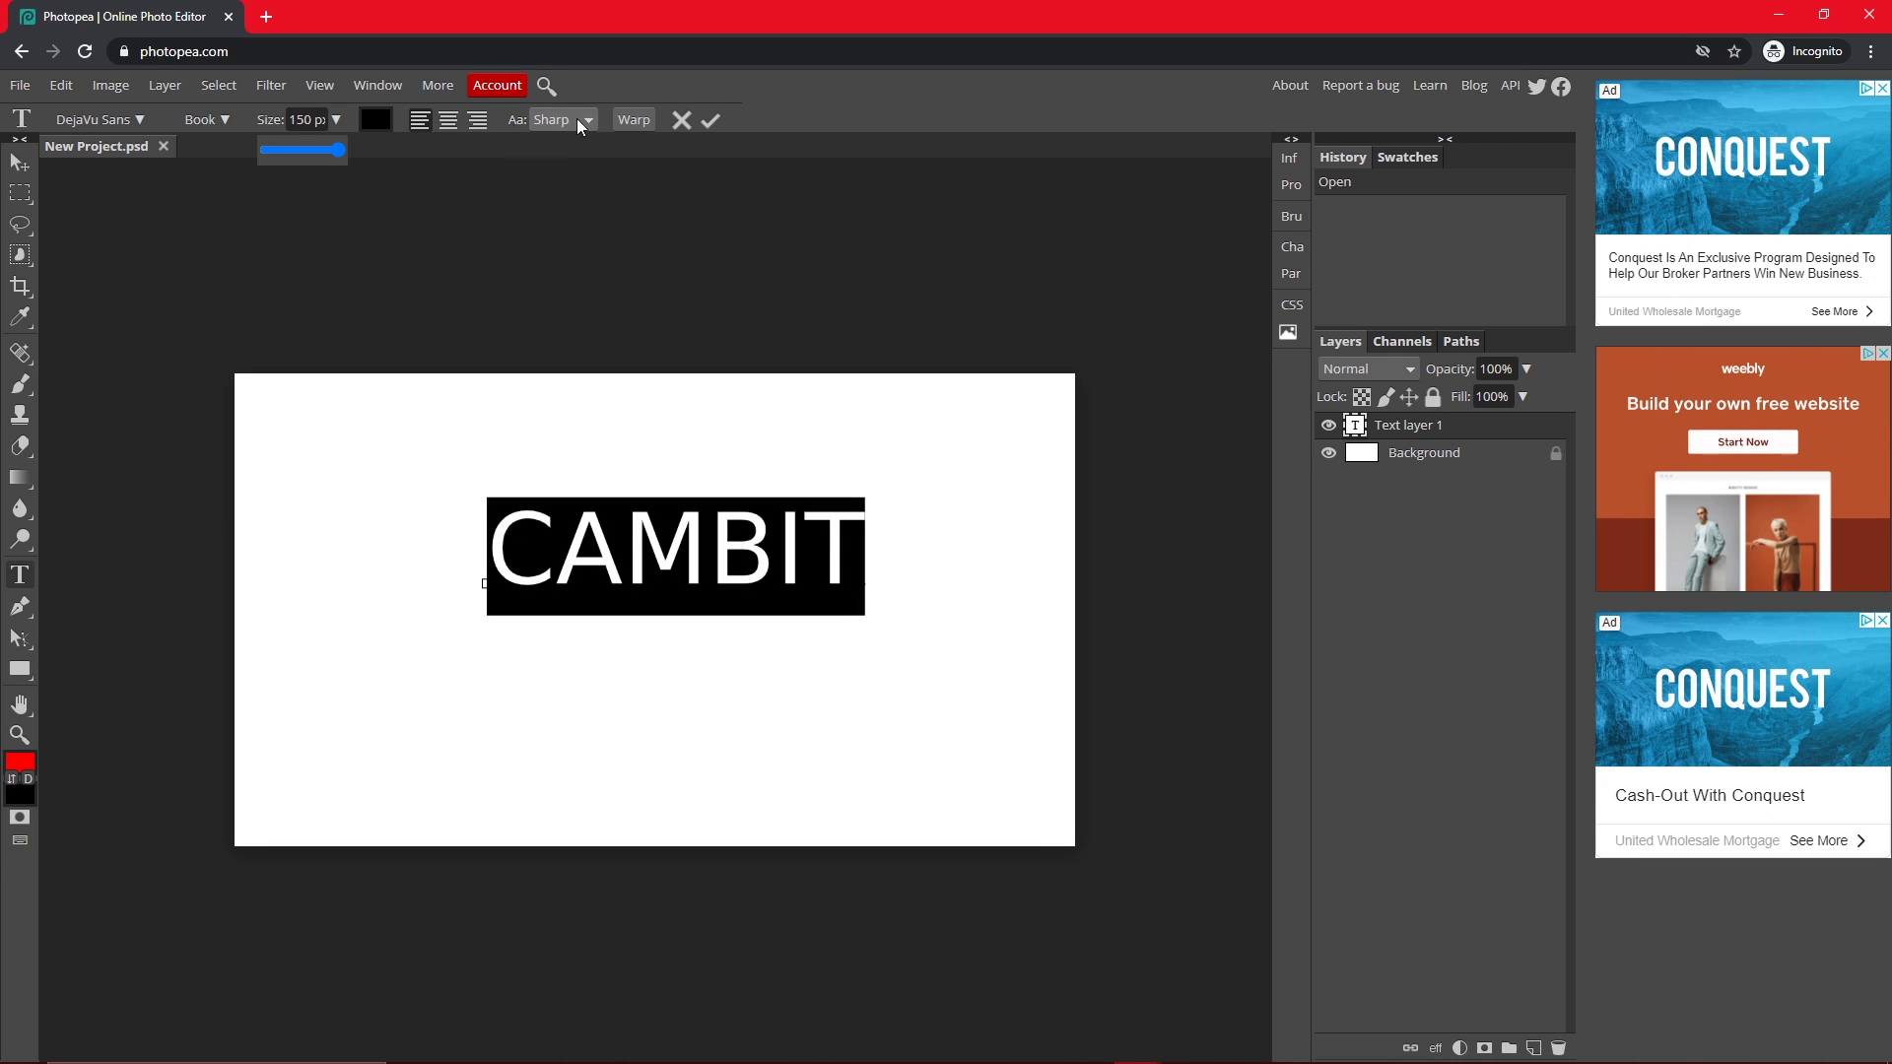
click(709, 119)
click(20, 159)
drag(749, 586, 725, 647)
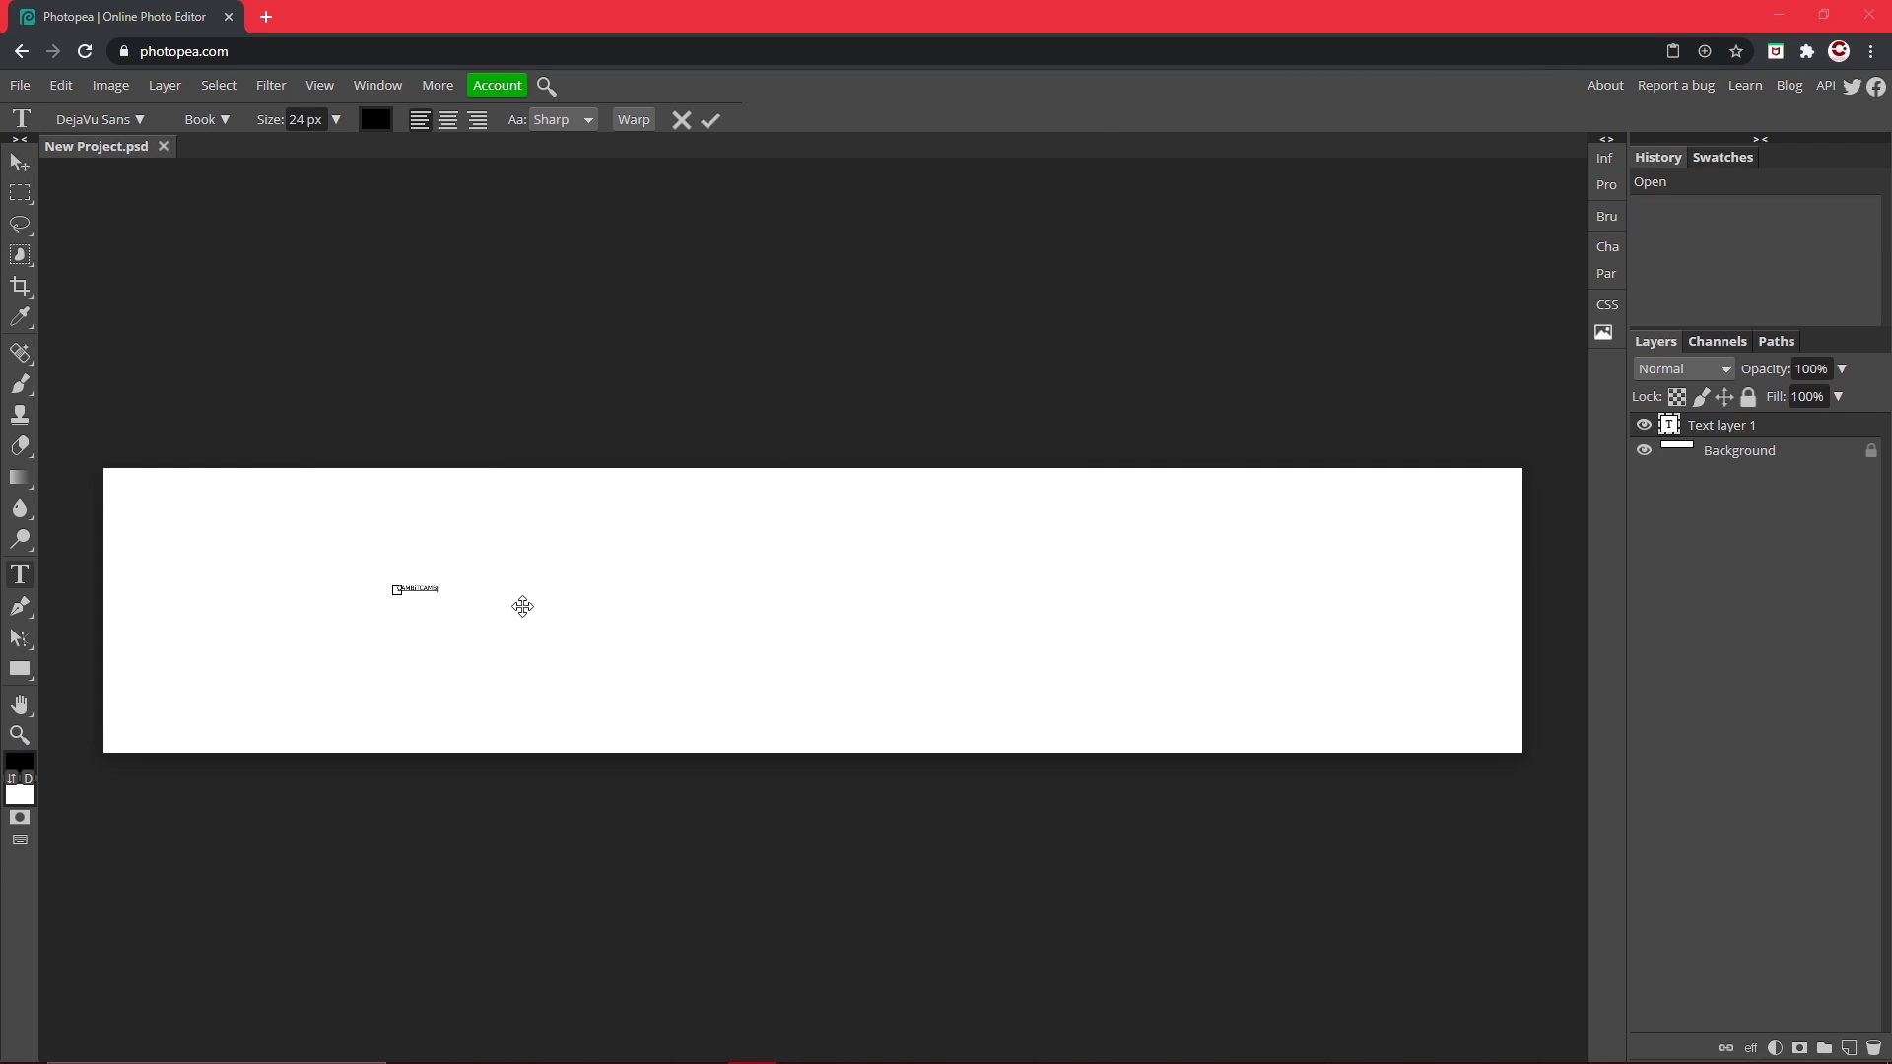
Resize the small banner text to 150 px and commit the change.
drag(394, 591, 438, 591)
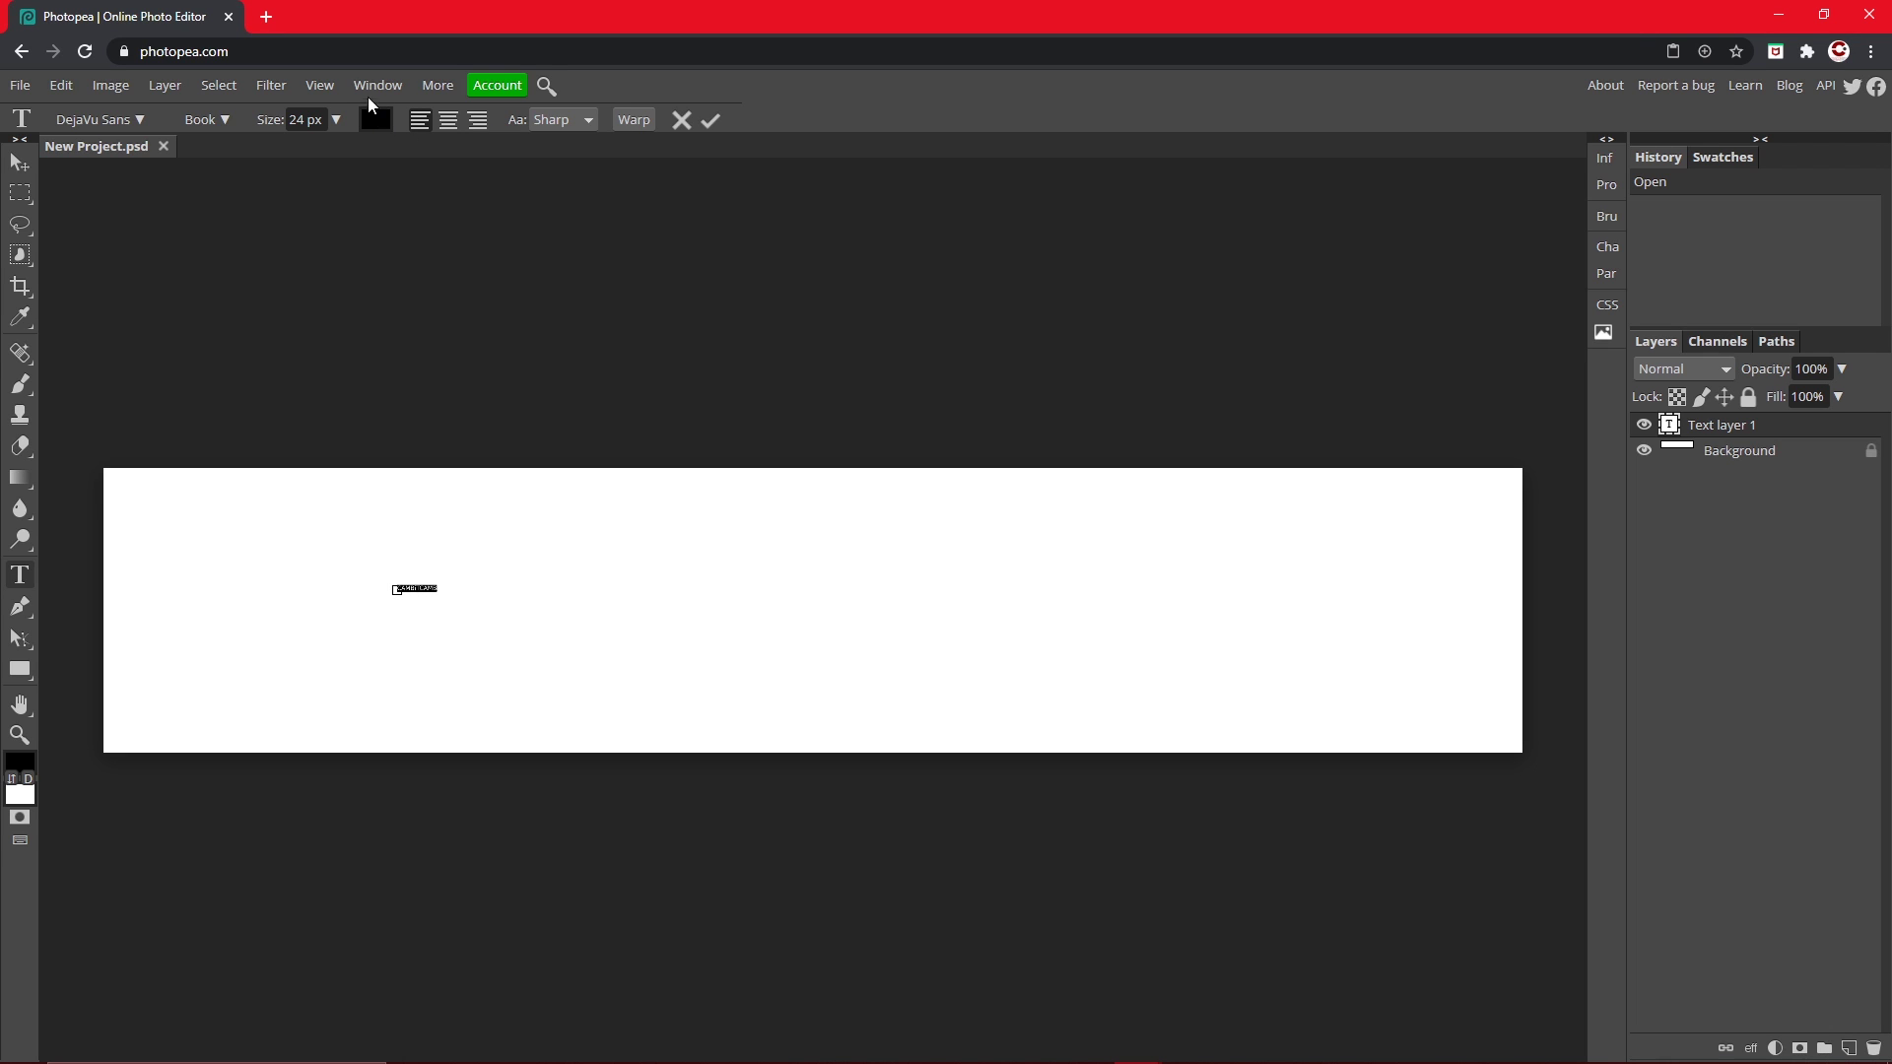
click(335, 120)
drag(302, 150, 372, 137)
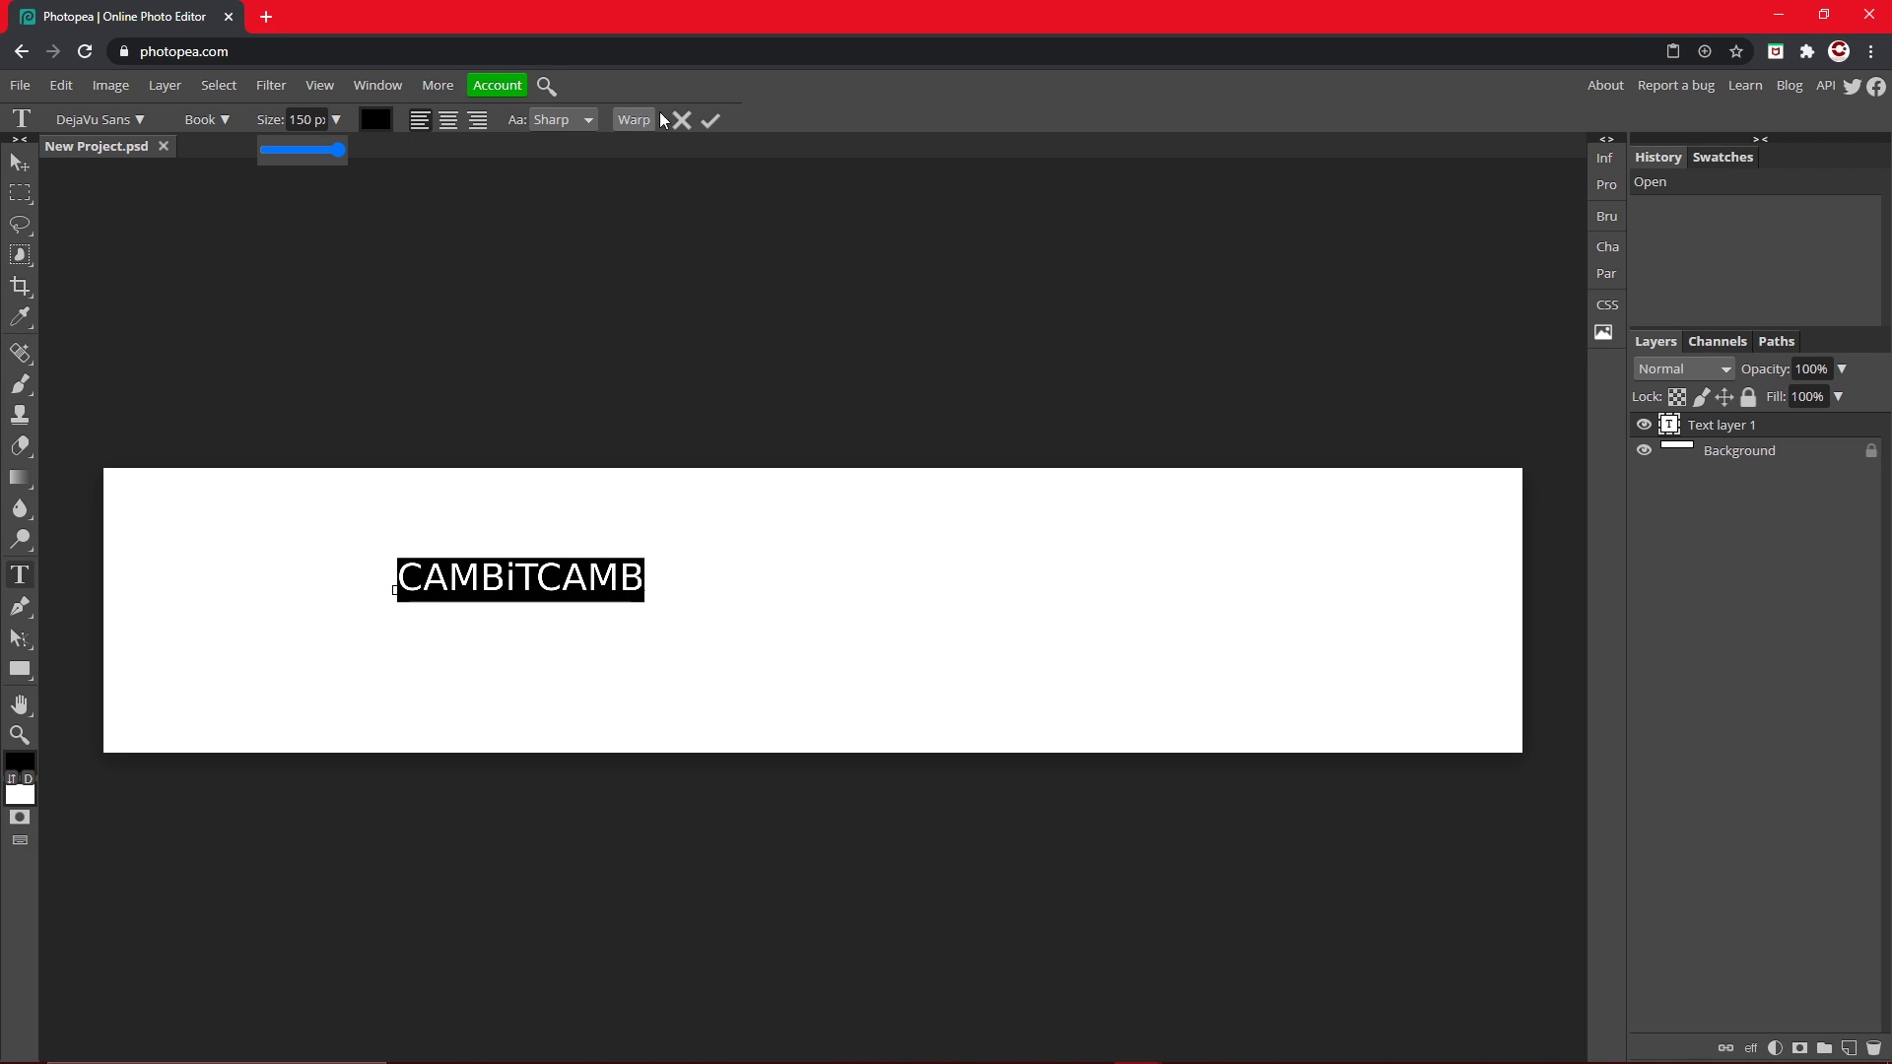
click(716, 121)
Reselect and recommit CAMBiTCAMB without changing the font, then drag it toward the banner centre.
click(74, 118)
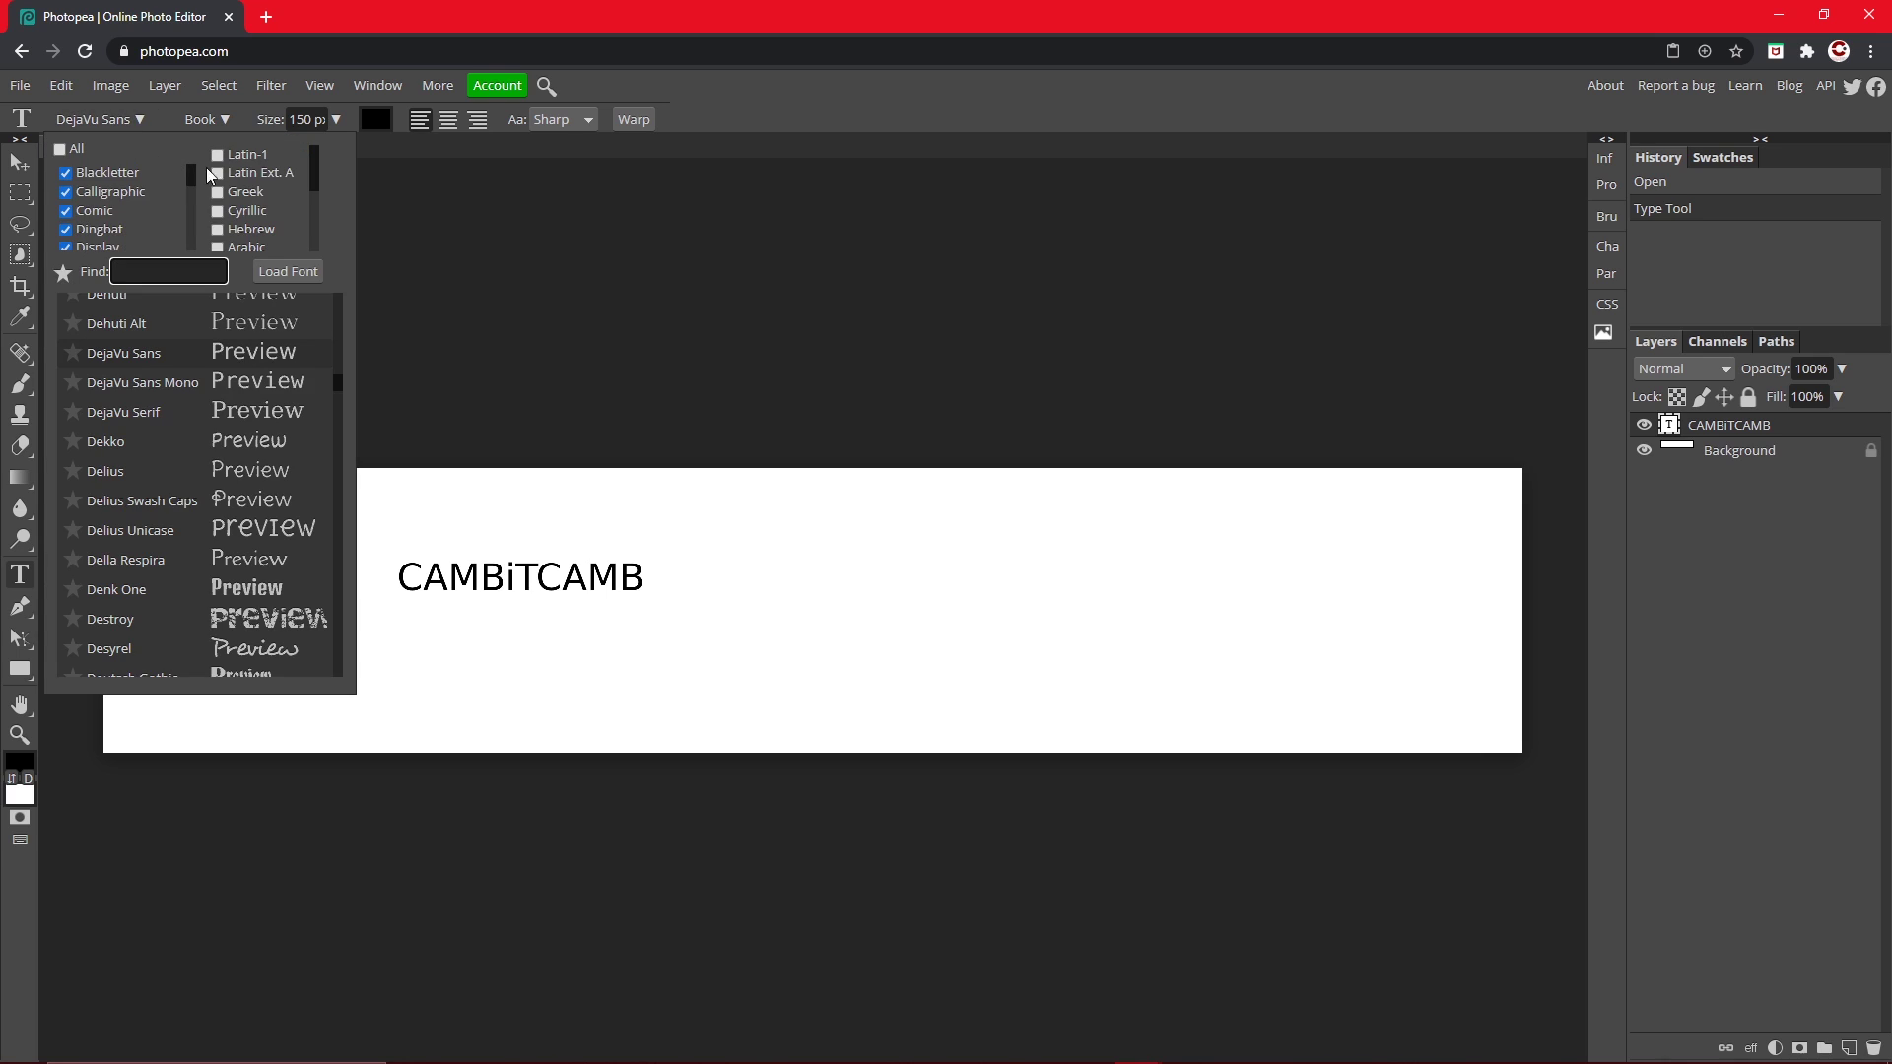
click(768, 93)
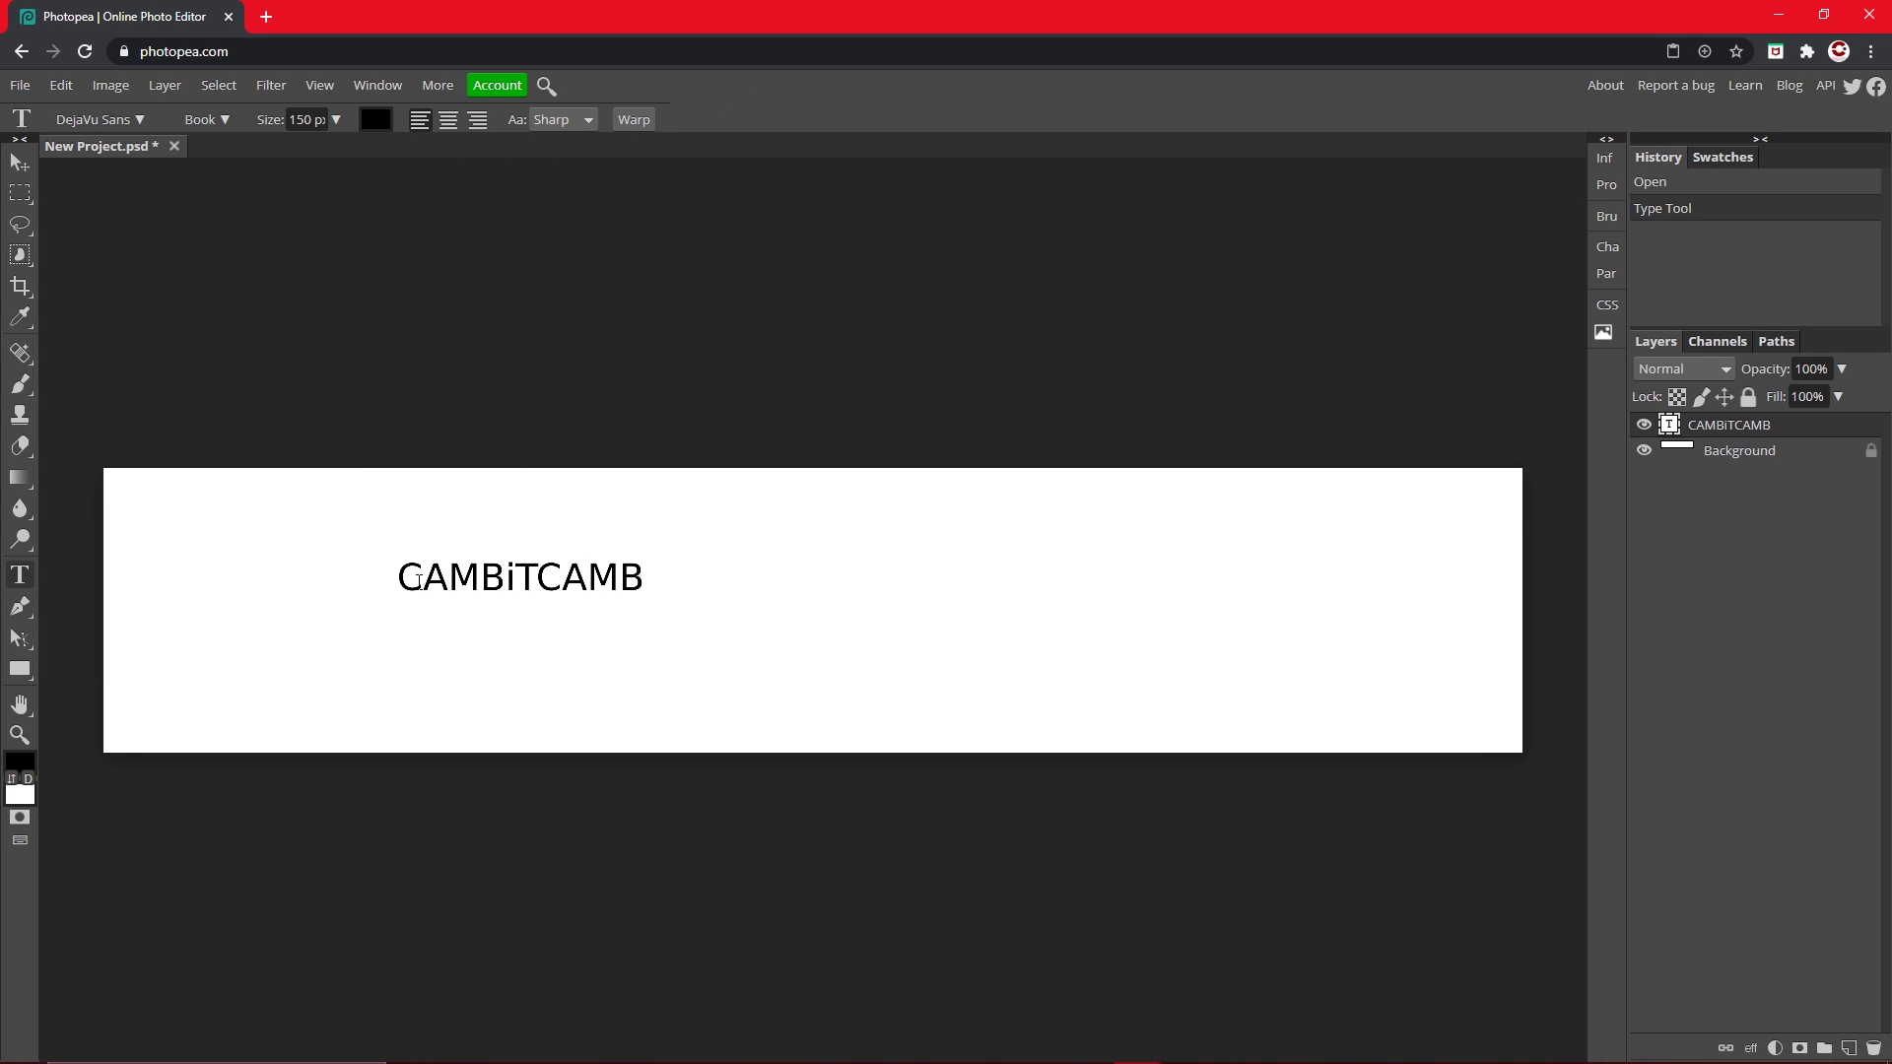
drag(402, 595, 719, 542)
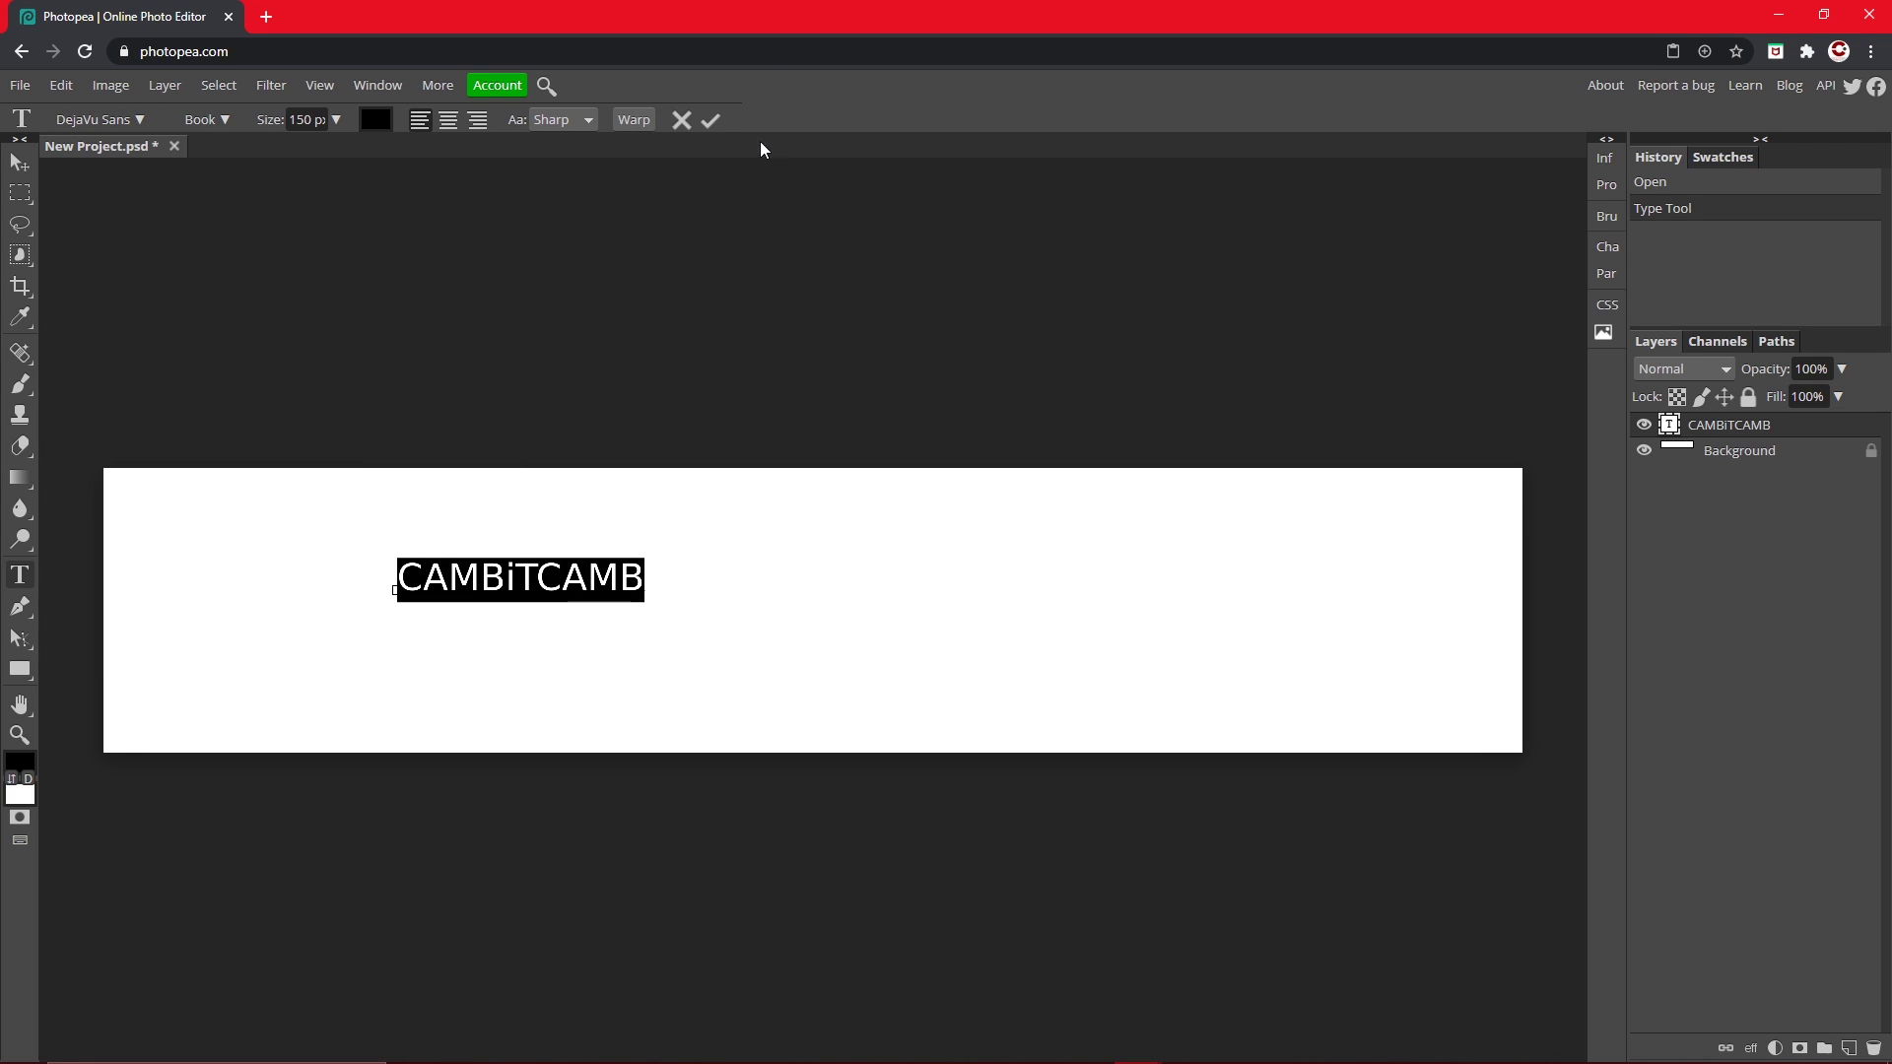
click(711, 121)
click(19, 160)
drag(491, 582, 781, 618)
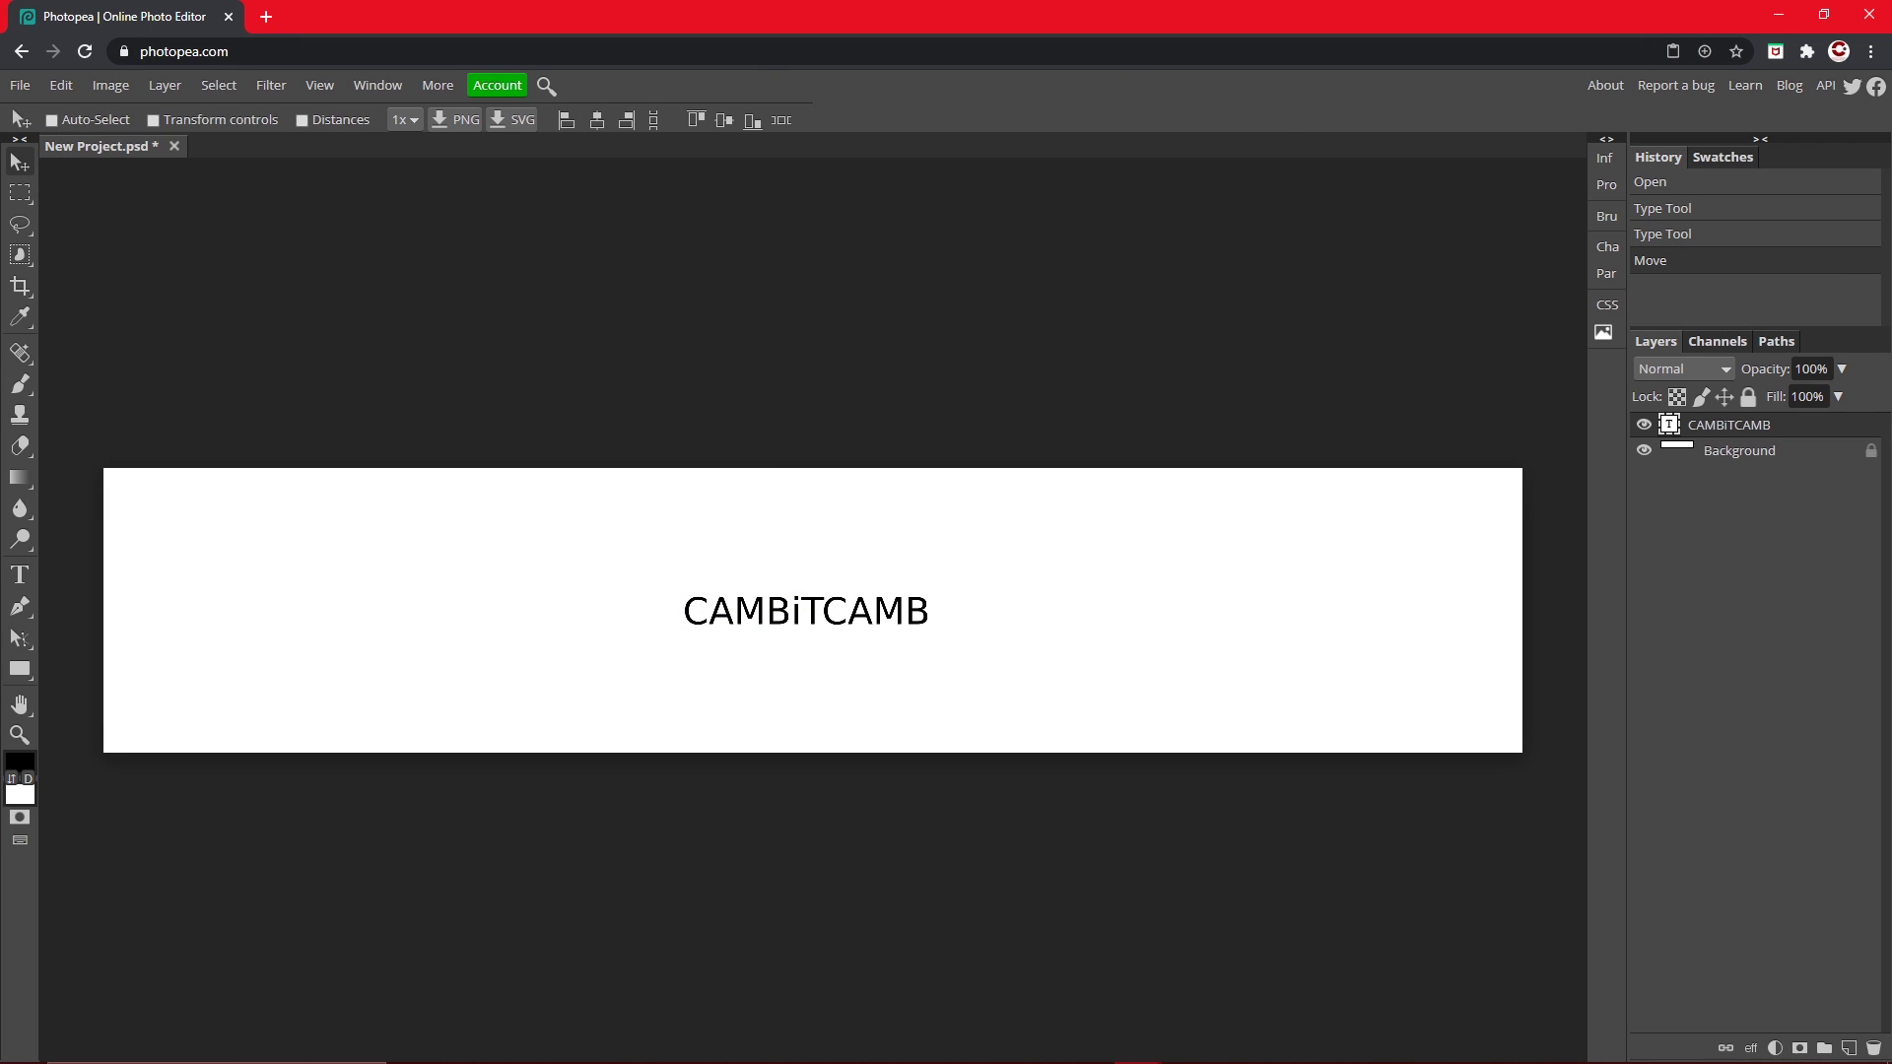